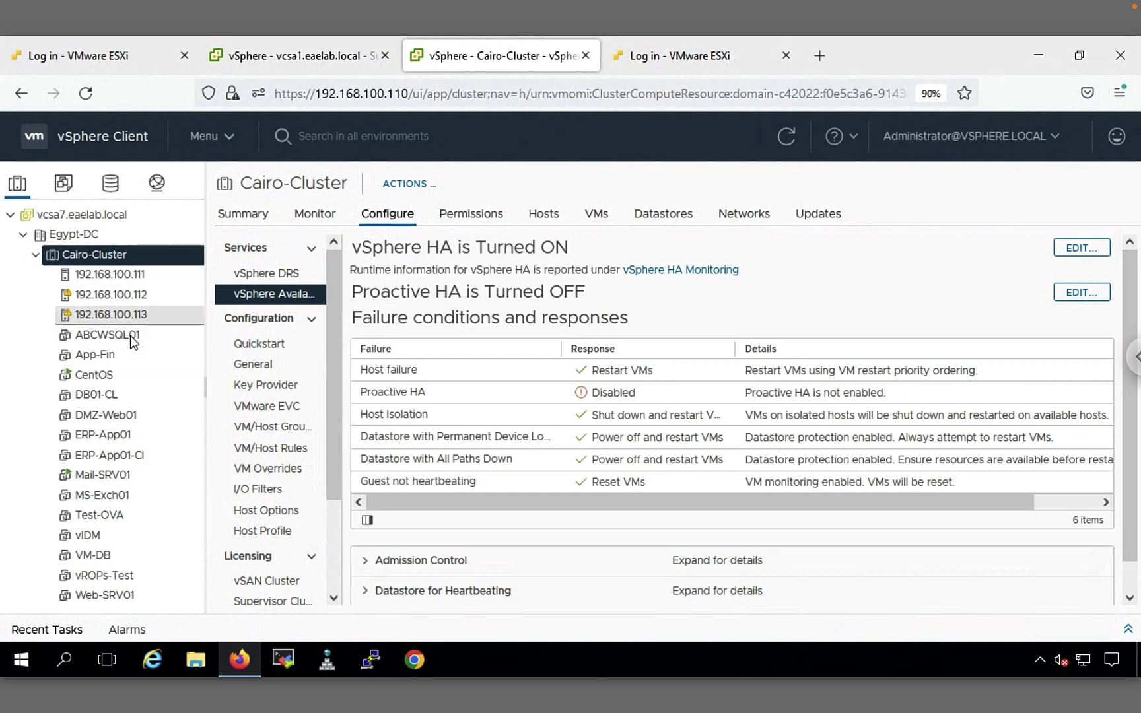
Step: Expand the vCLS folder in the VMs and Templates inventory and review the summary, hardware and notes of vCLS (2)
left_click(64, 190)
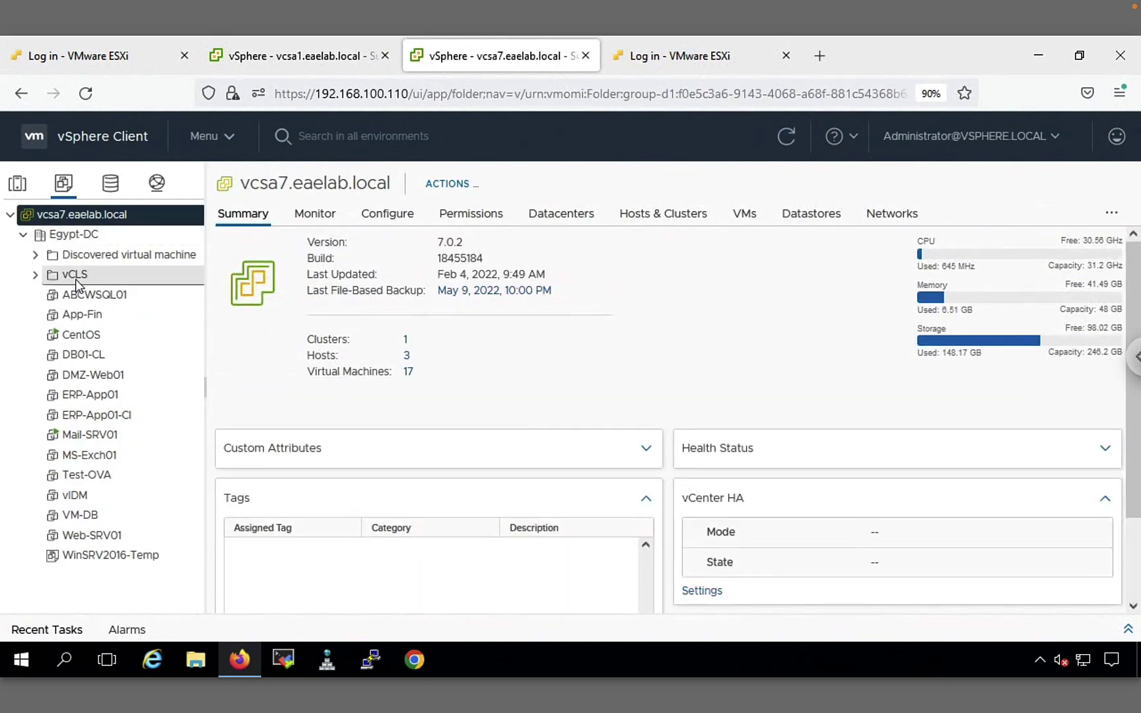
left_click(35, 274)
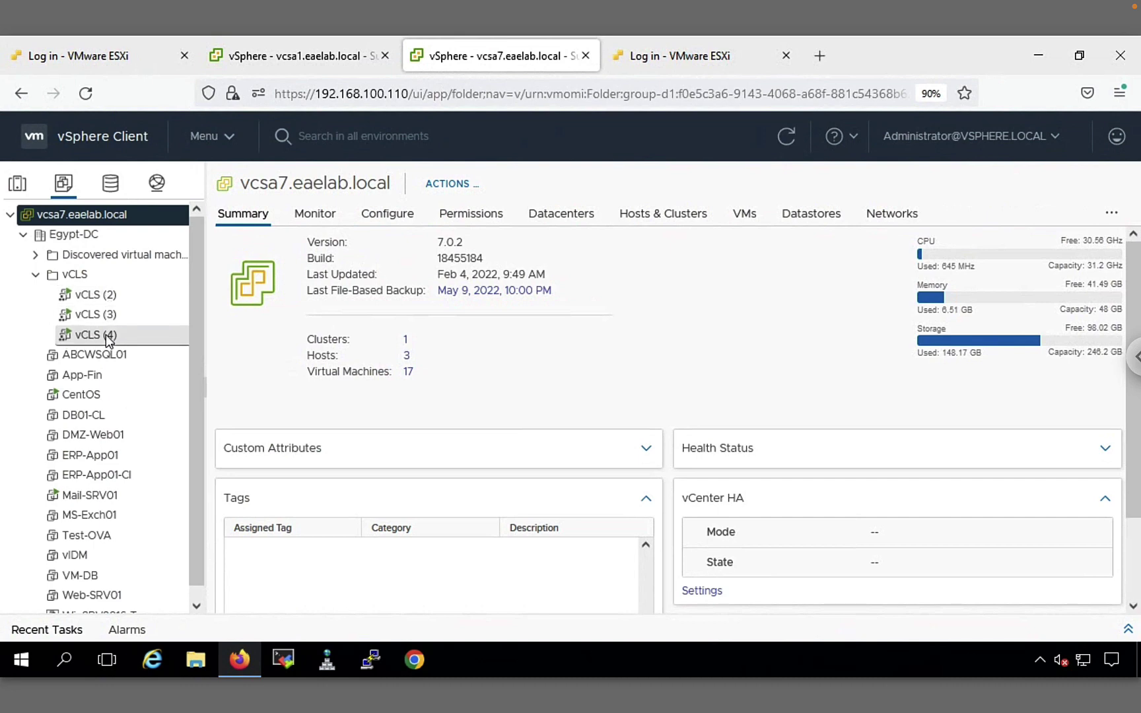
left_click(18, 183)
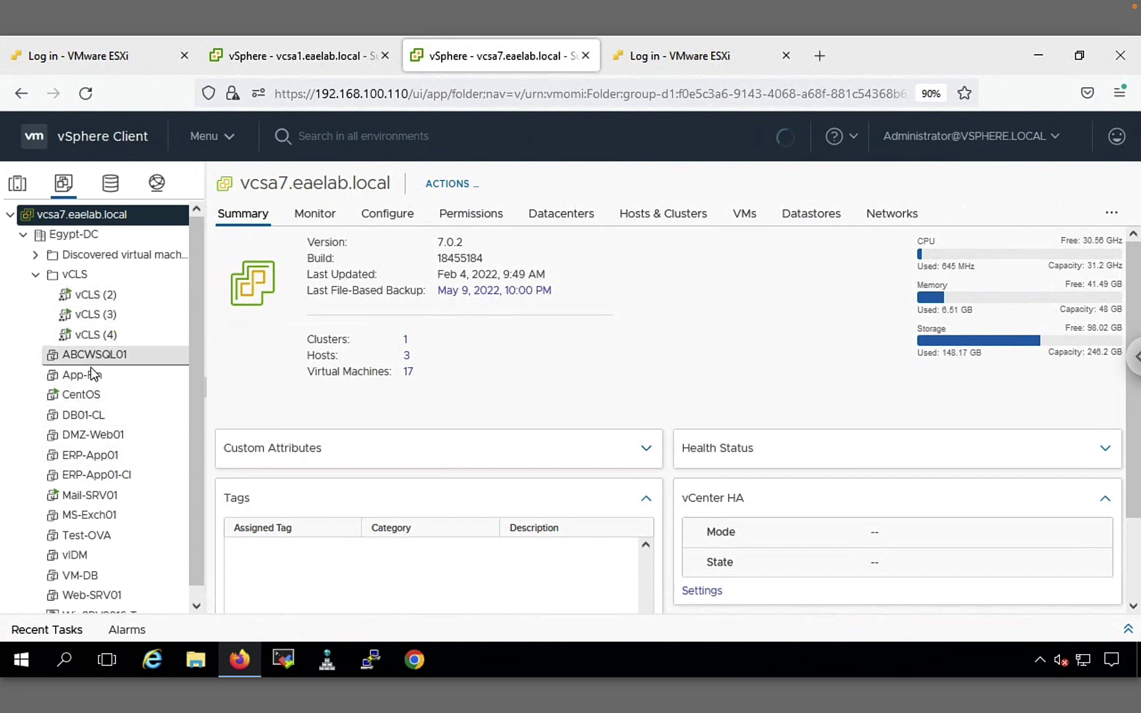
left_click(103, 304)
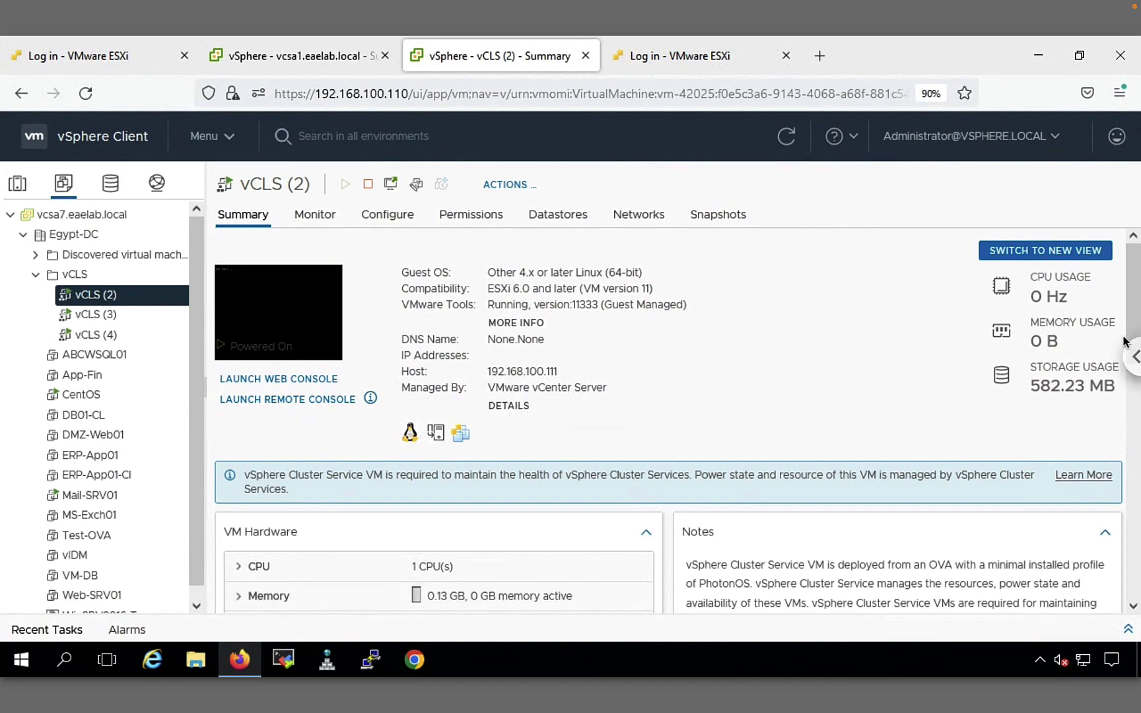
left_click_drag(1133, 330, 1132, 438)
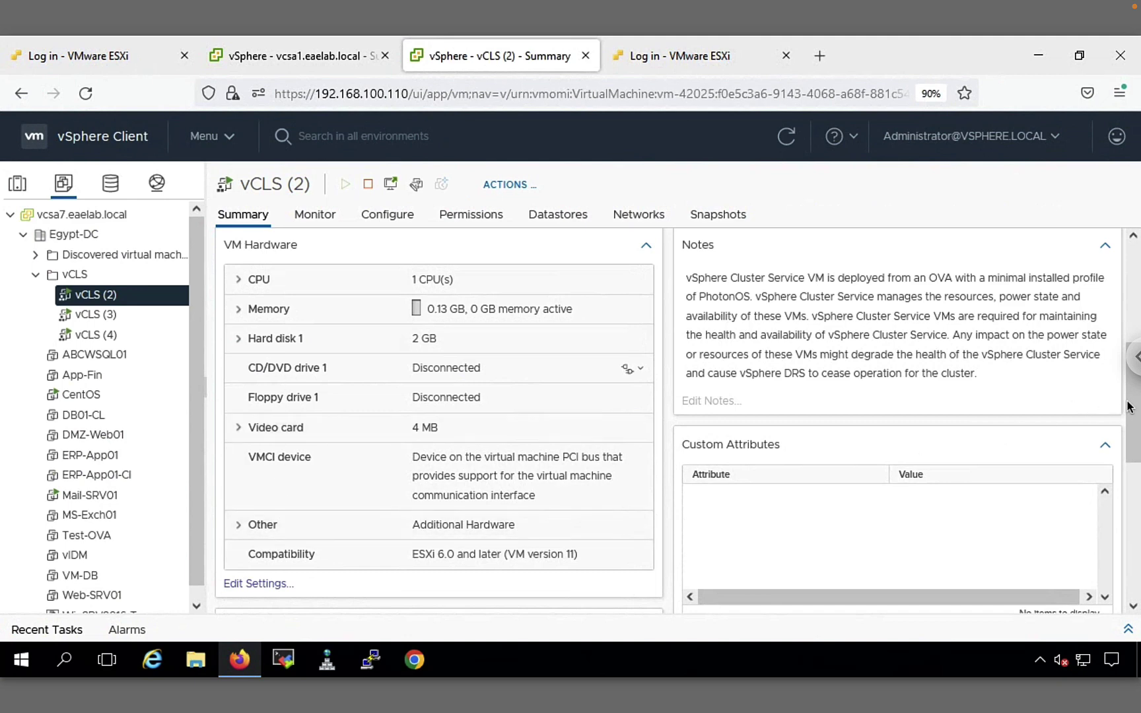
left_click_drag(1128, 402, 1127, 316)
scroll(1128, 316, "up", 4)
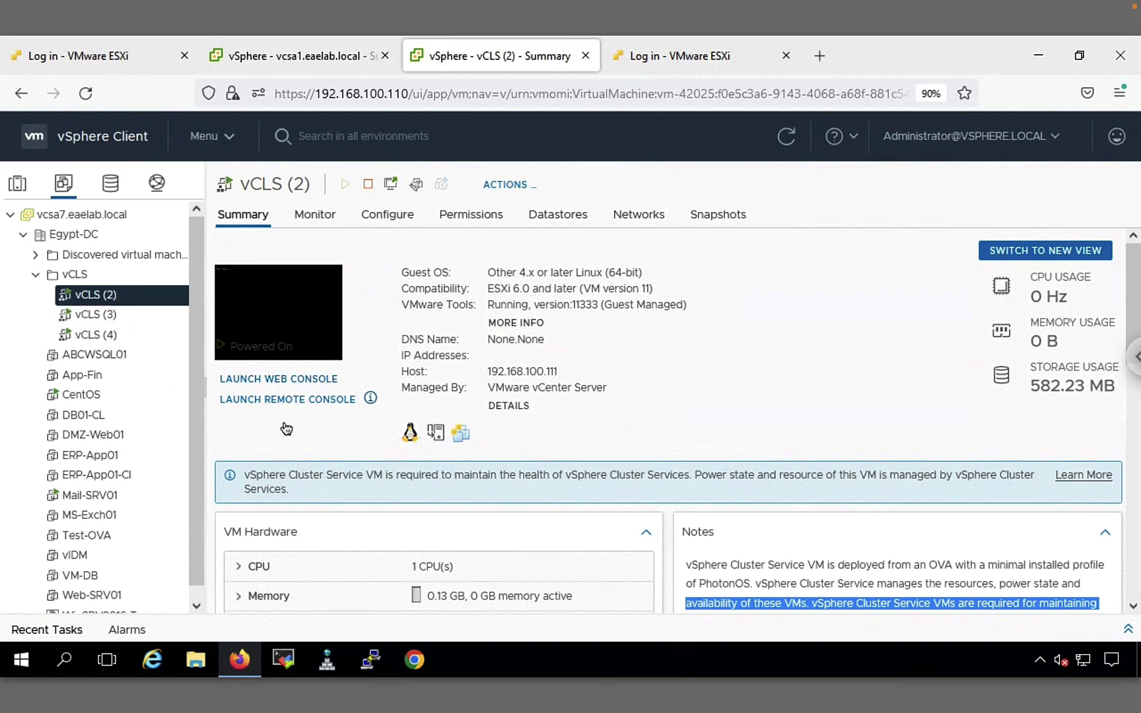
Step: Compare the summaries of vCLS (3), vCLS (4) and vCLS (2), checking which host each VM runs on
left_click(99, 315)
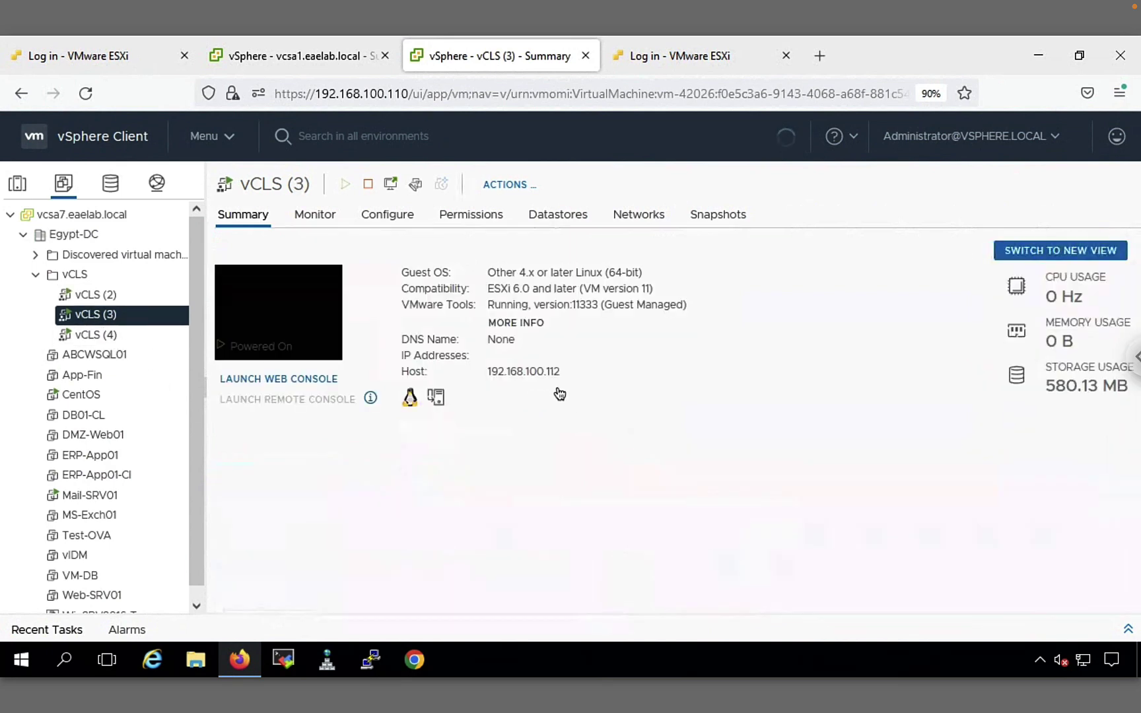
left_click(101, 335)
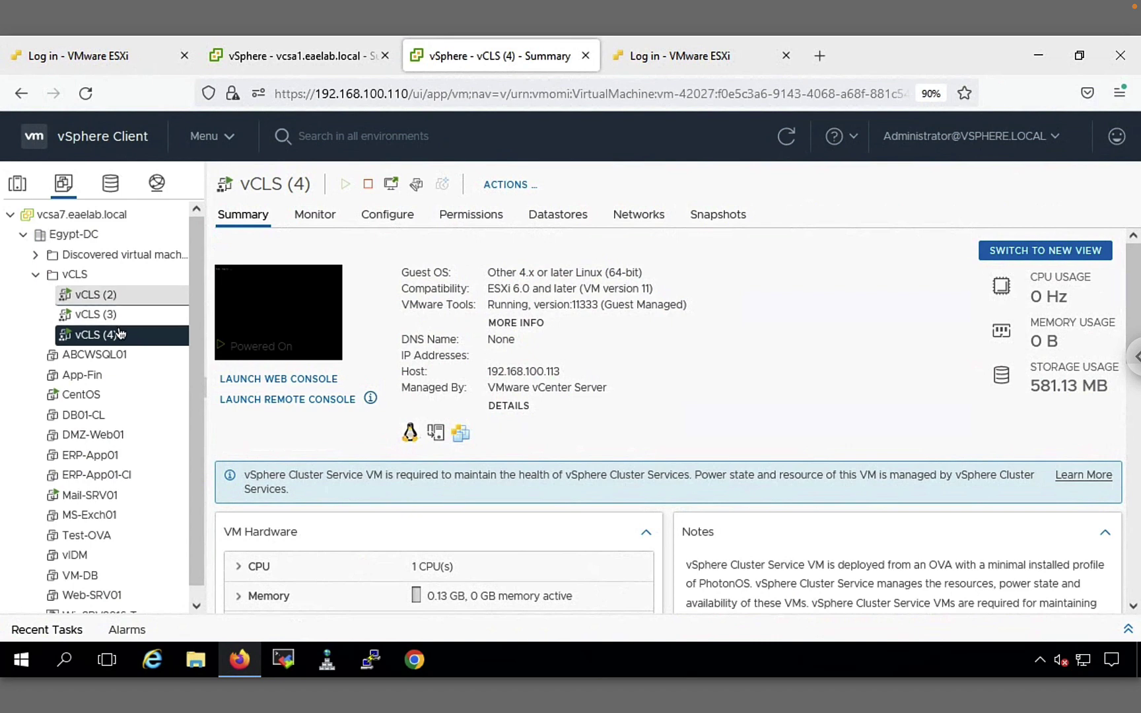
left_click(93, 301)
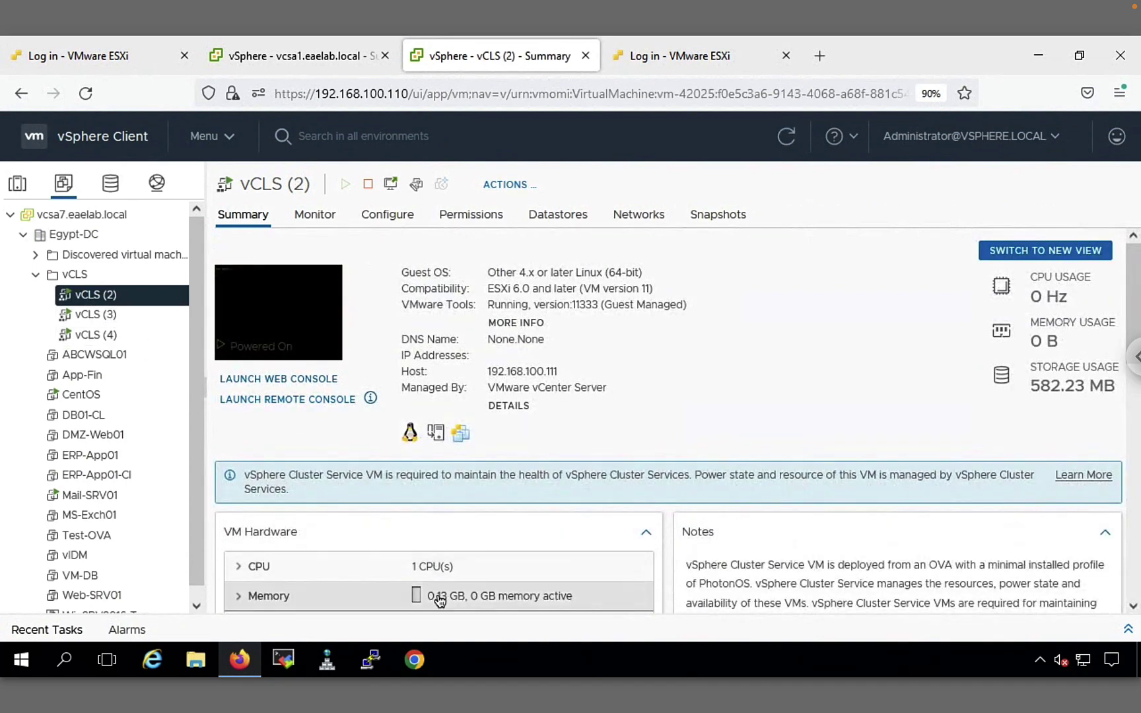
Step: Open the settings of vCLS (2) for editing, reading and accepting the warning about changing a cluster services VM
right_click(84, 299)
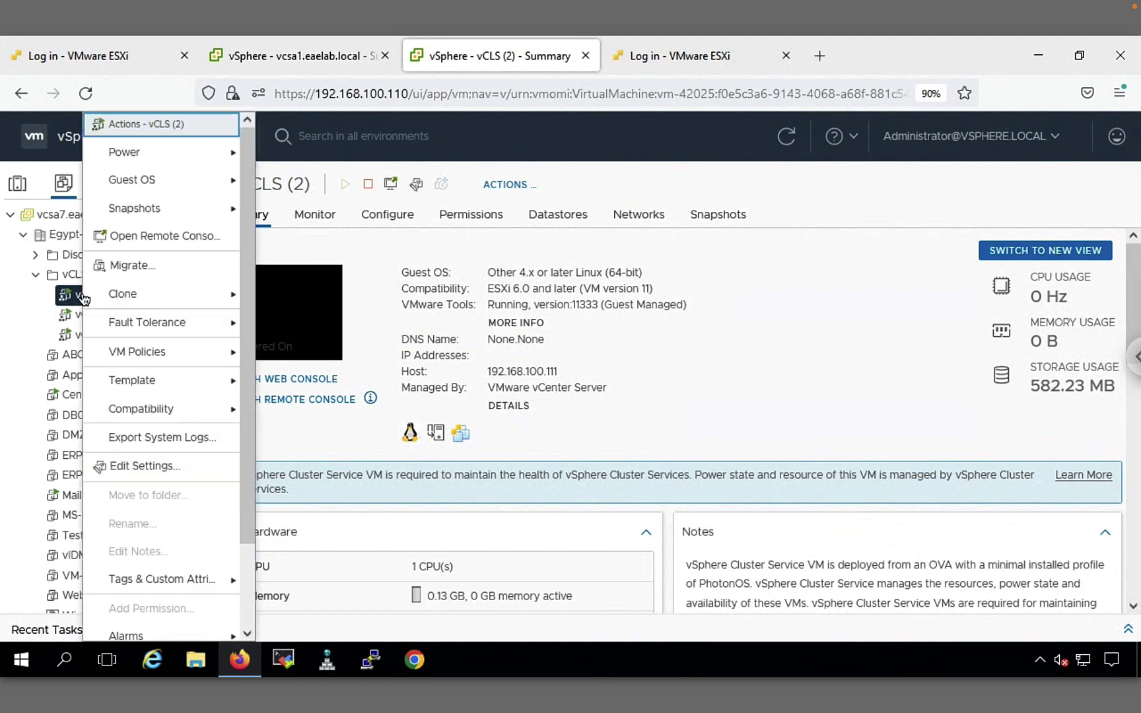
left_click(146, 467)
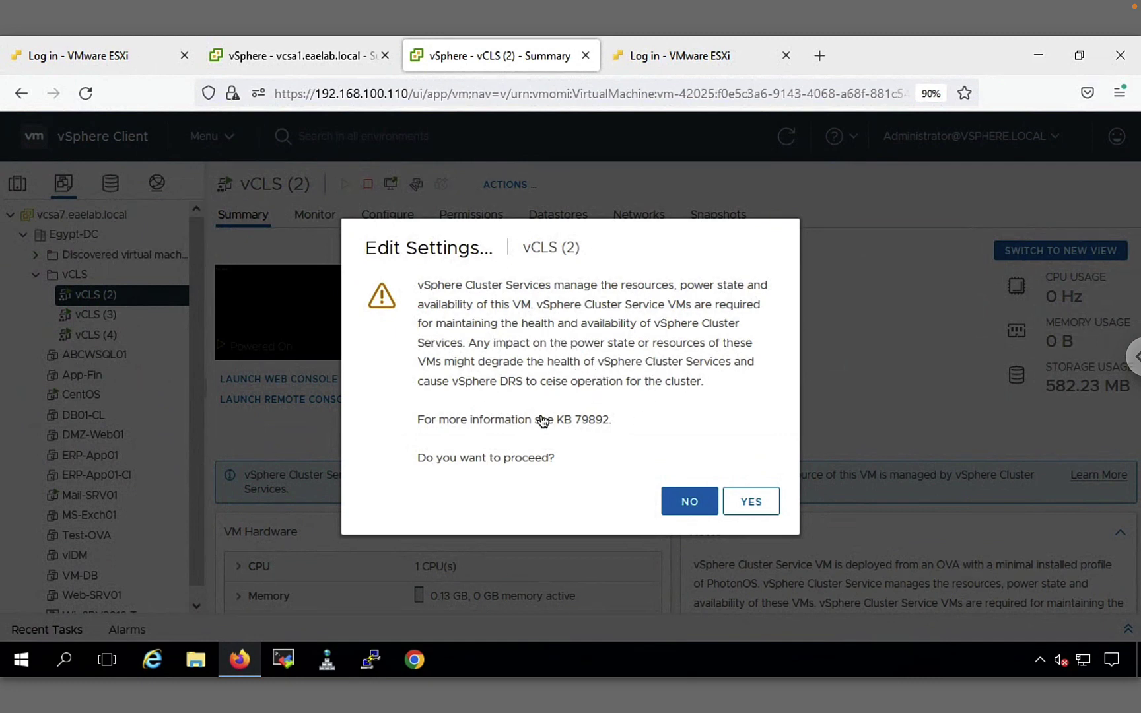
left_click_drag(497, 428, 639, 427)
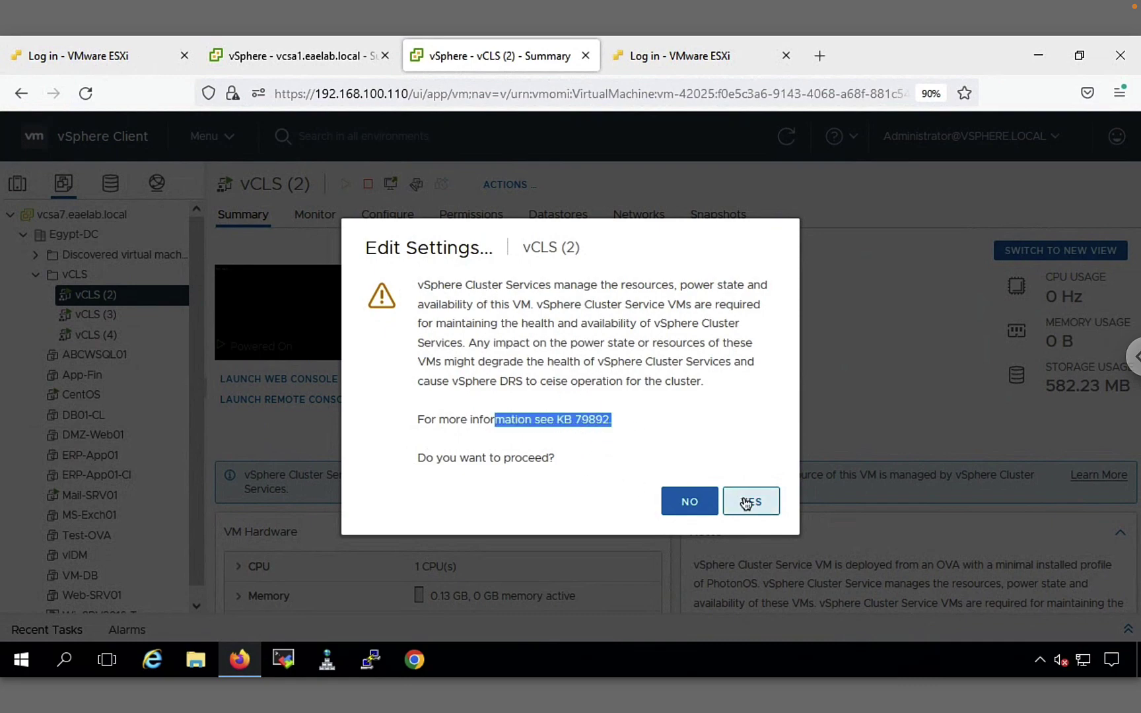
left_click(747, 504)
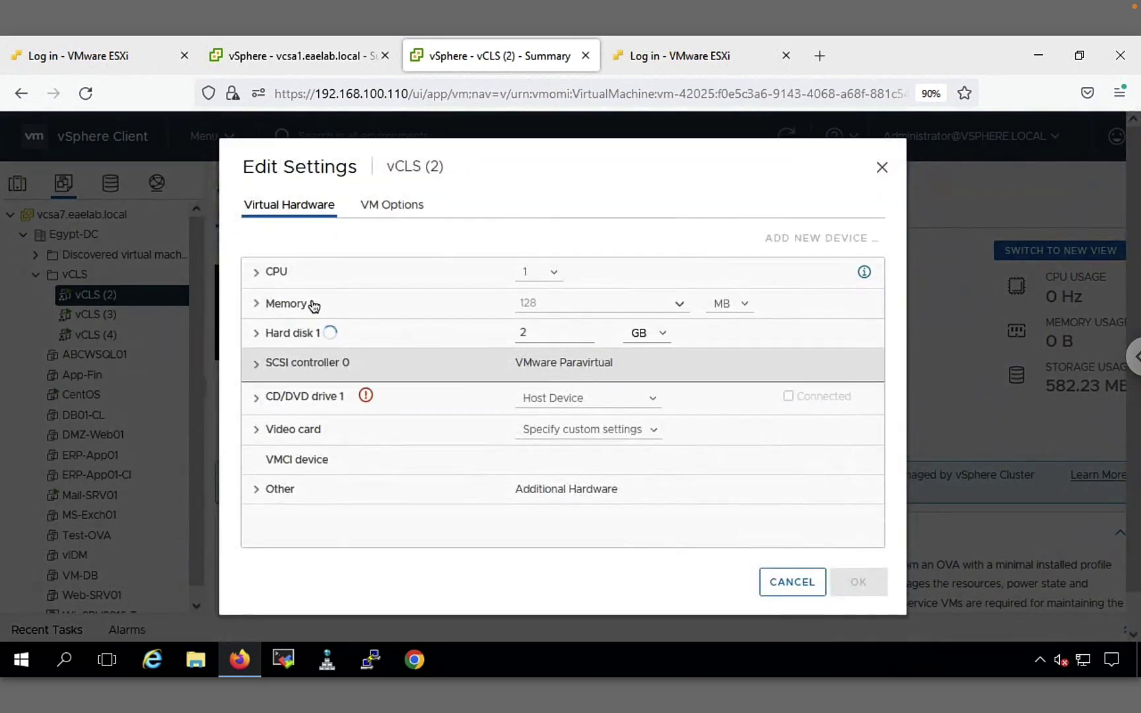
Step: Inspect the CPU options and other virtual hardware of vCLS (2), and close its settings without saving
left_click(257, 273)
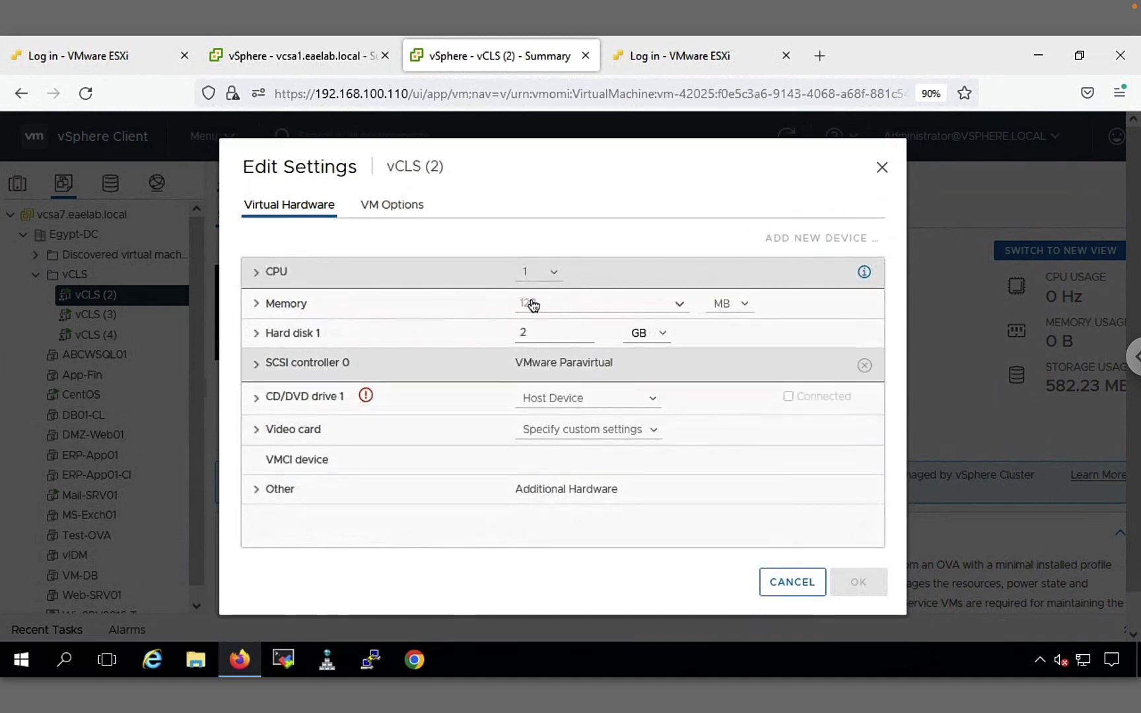
left_click(257, 272)
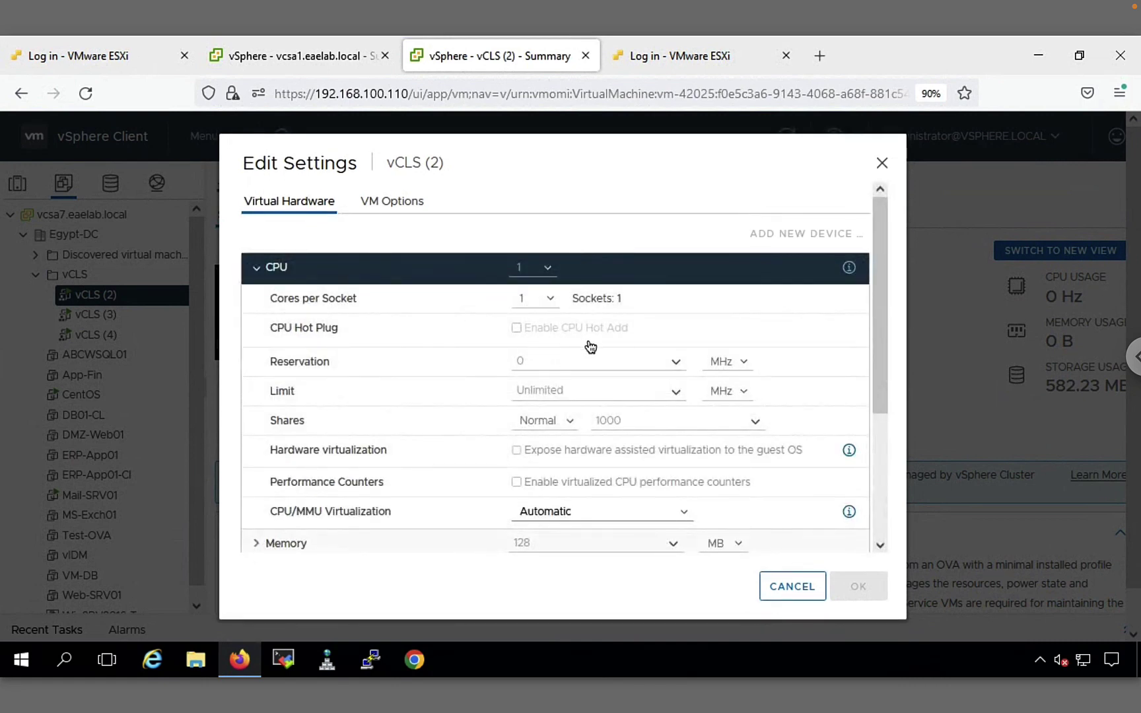
left_click(781, 269)
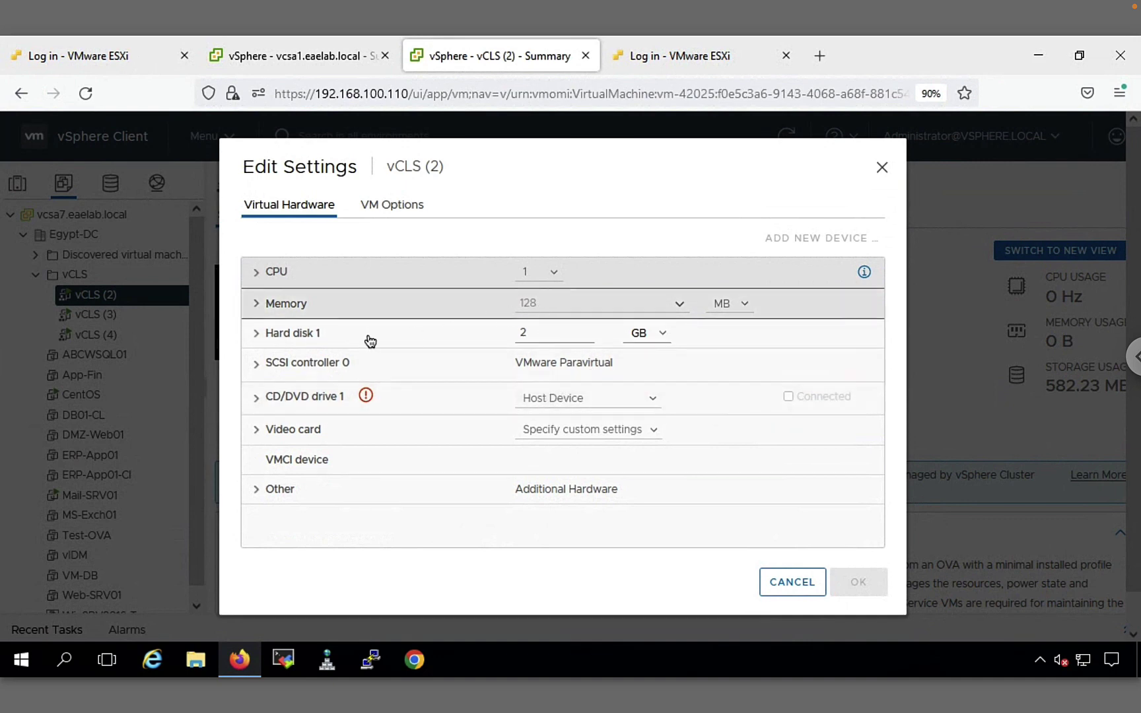
left_click(256, 278)
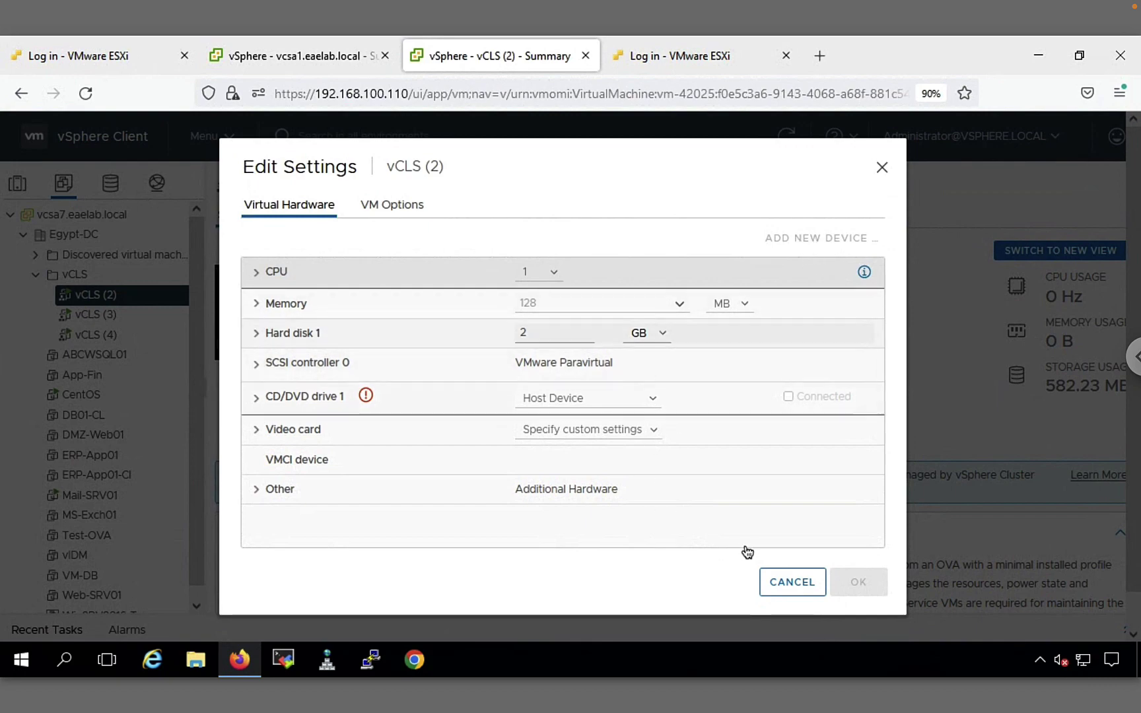
left_click(779, 586)
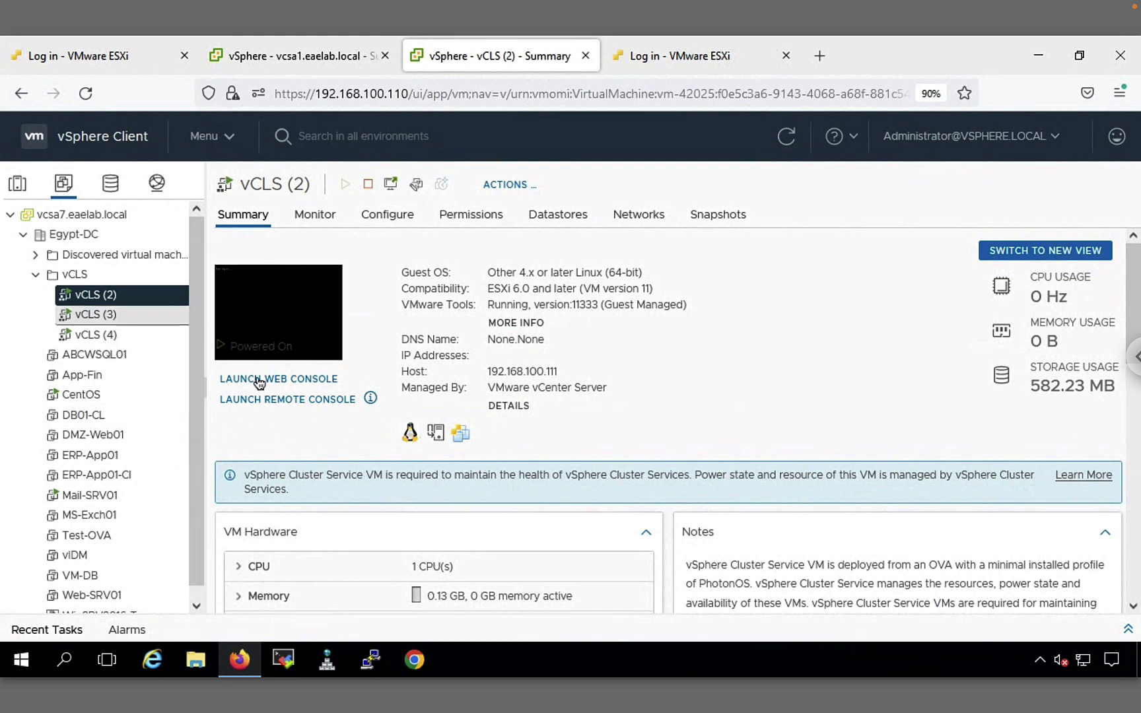
Step: Open the vSphere ESX Agent Manager extension from vCenter Server Extensions and review its vCLS agency and virtual machines
left_click_drag(415, 391, 596, 393)
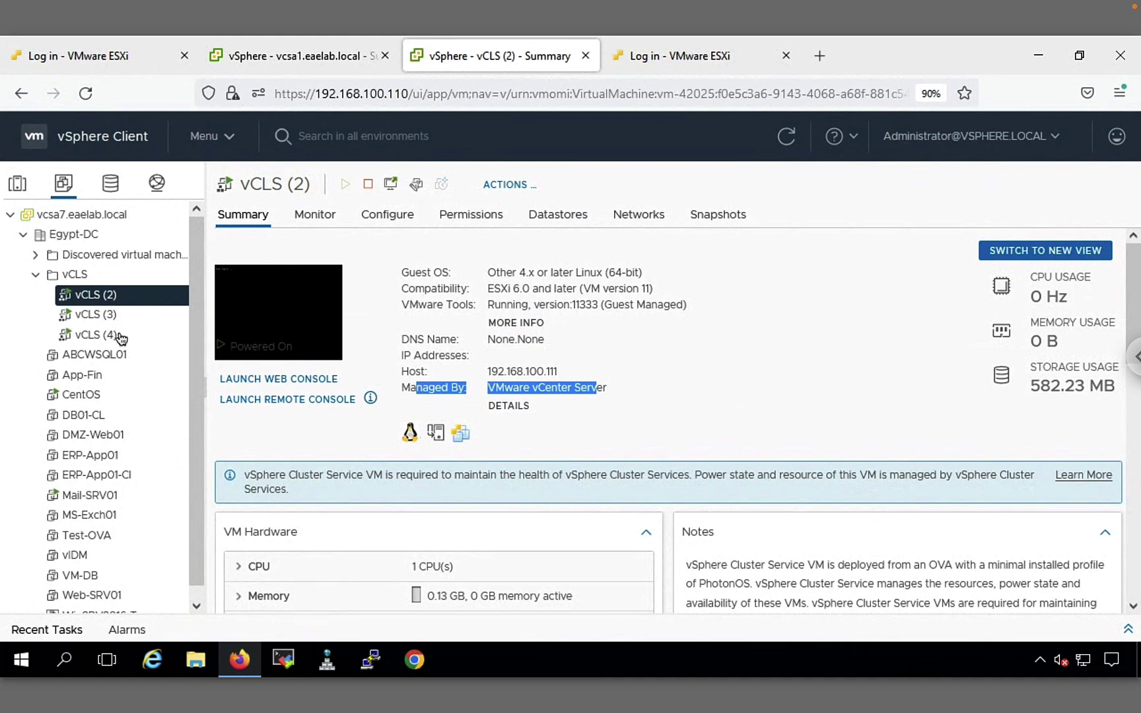
left_click(212, 137)
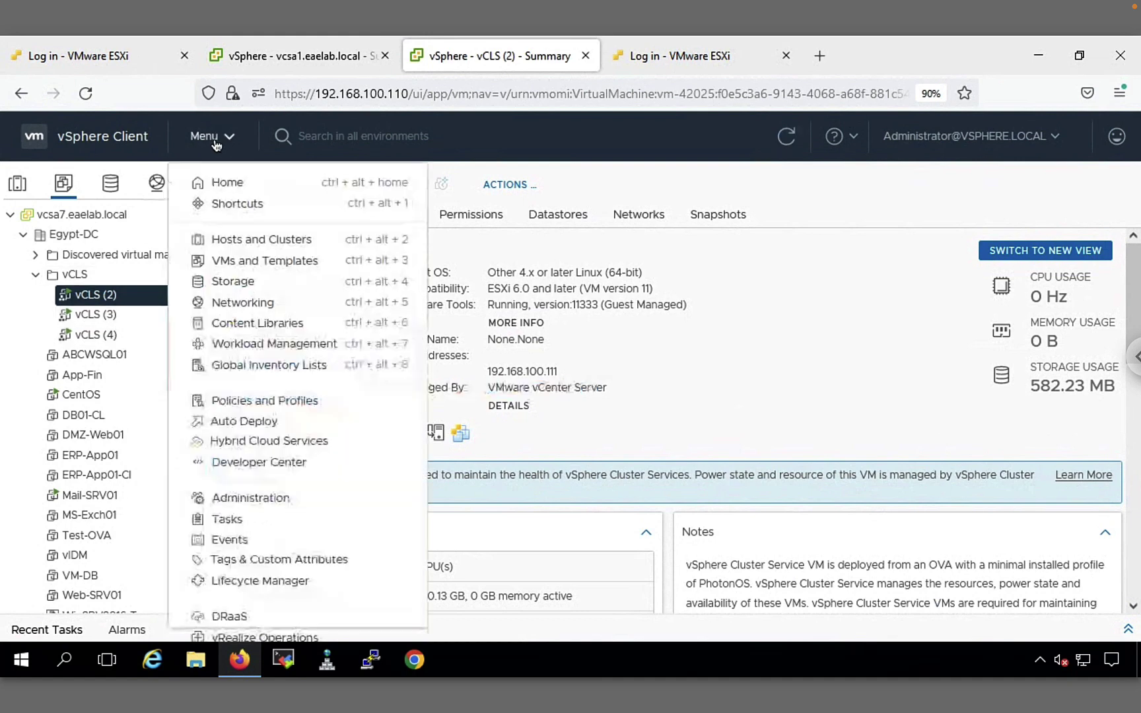
left_click(261, 500)
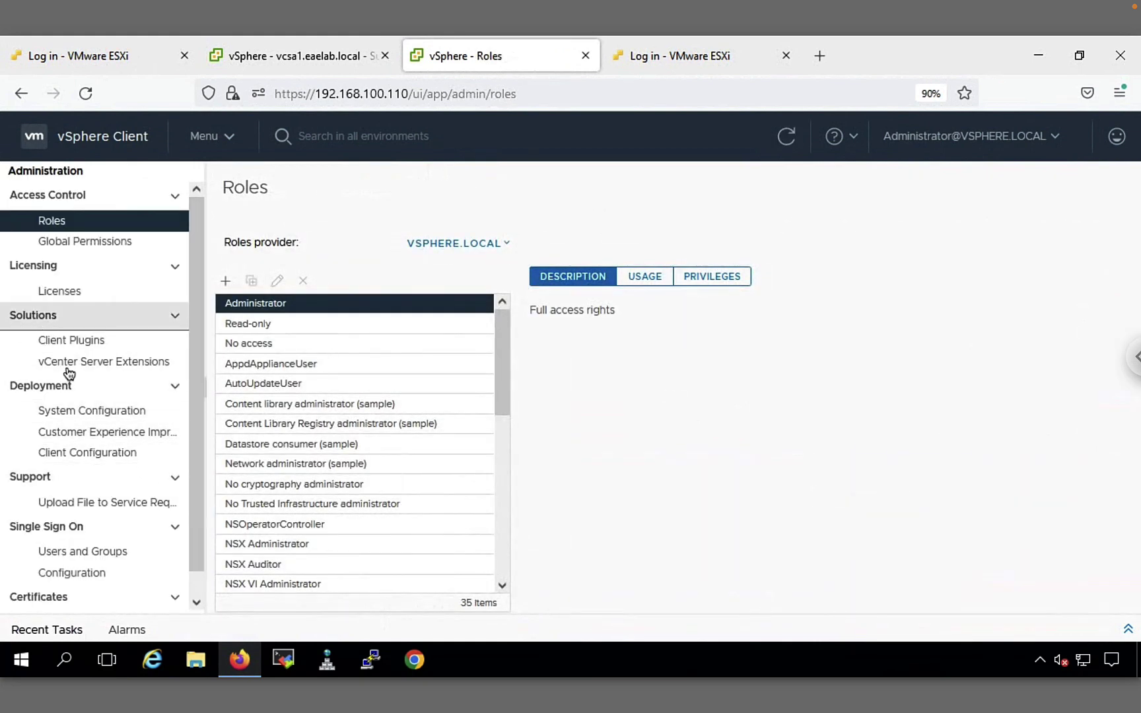
left_click(94, 363)
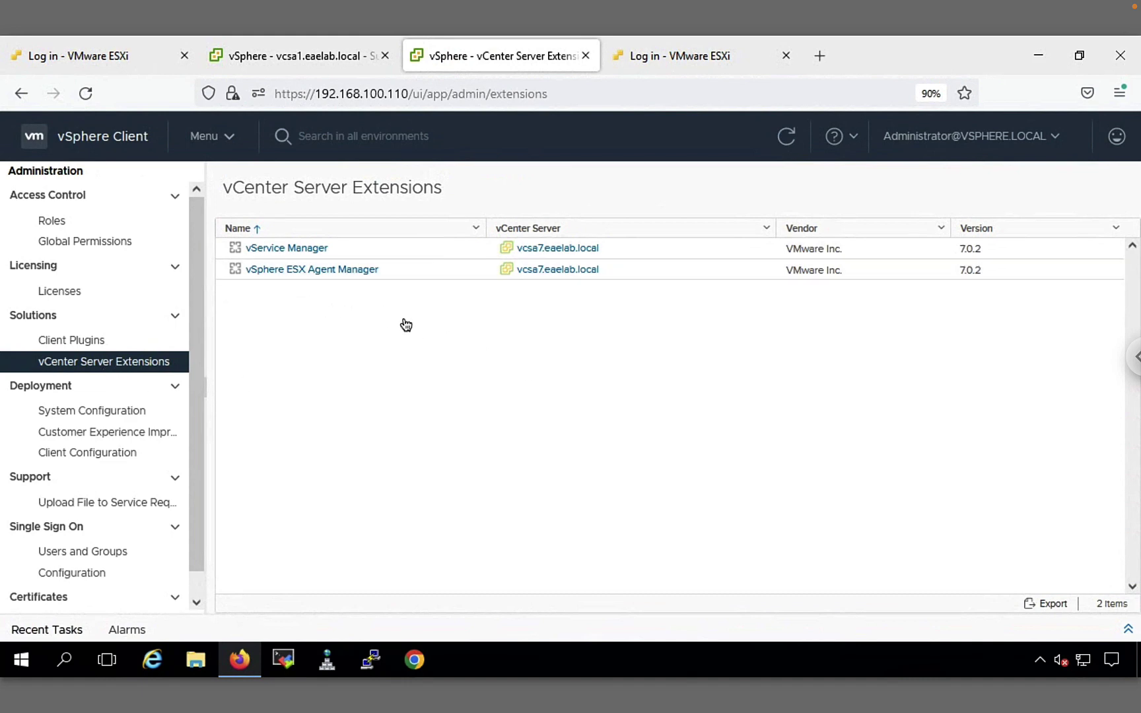
left_click(326, 270)
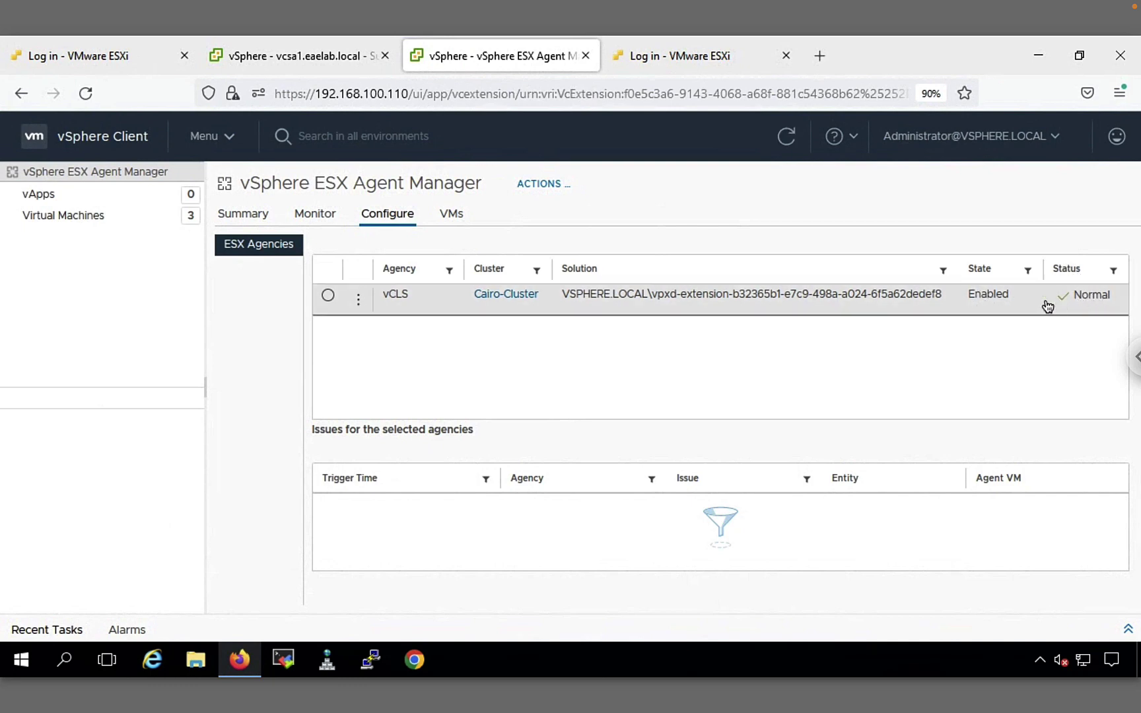
left_click(454, 228)
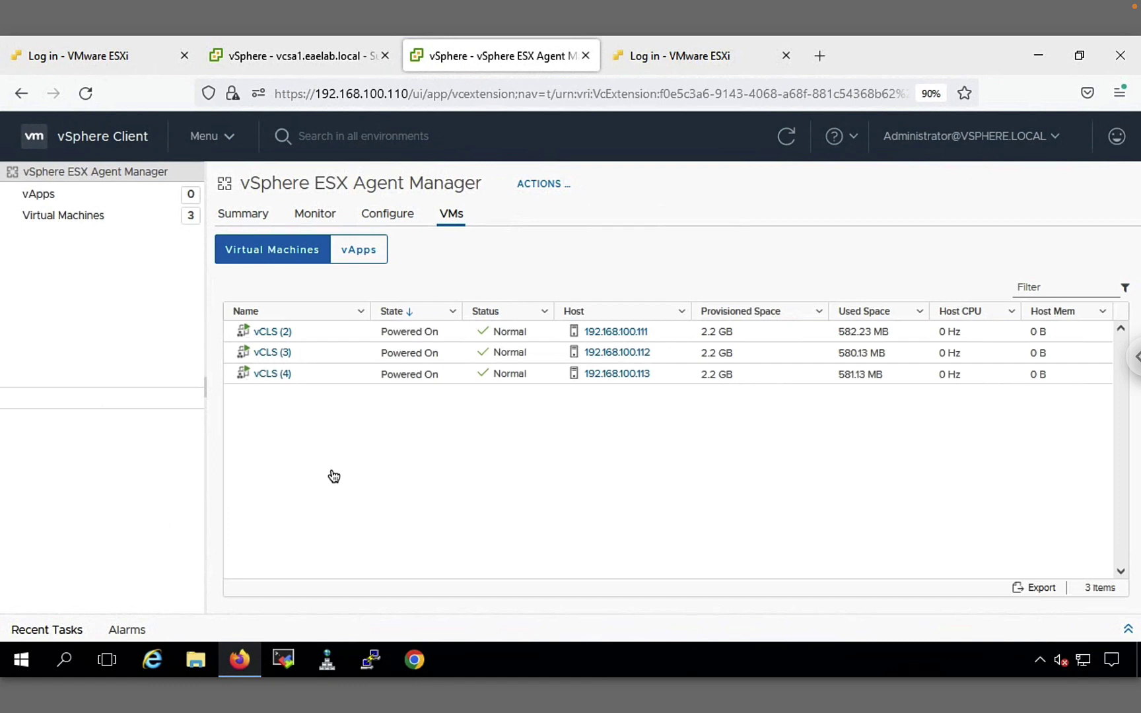
left_click(273, 354)
Step: Return to vCLS (2) by way of the Hosts and Clusters inventory, and look over its available actions without running any
left_click(208, 136)
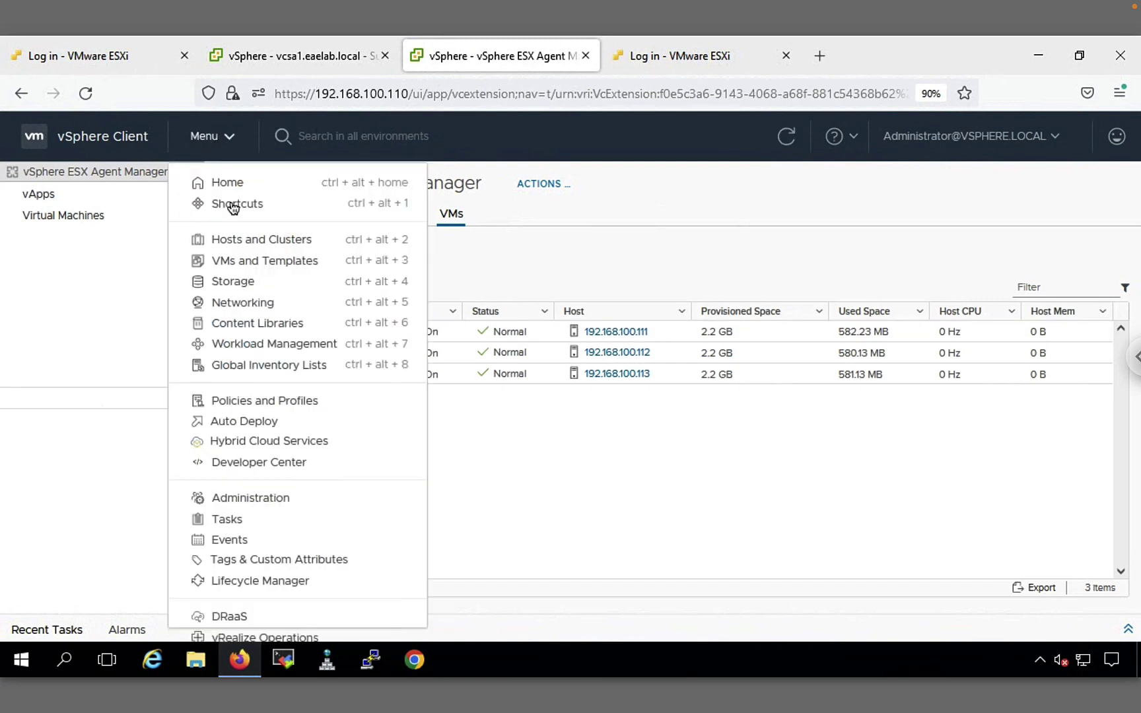
left_click(287, 241)
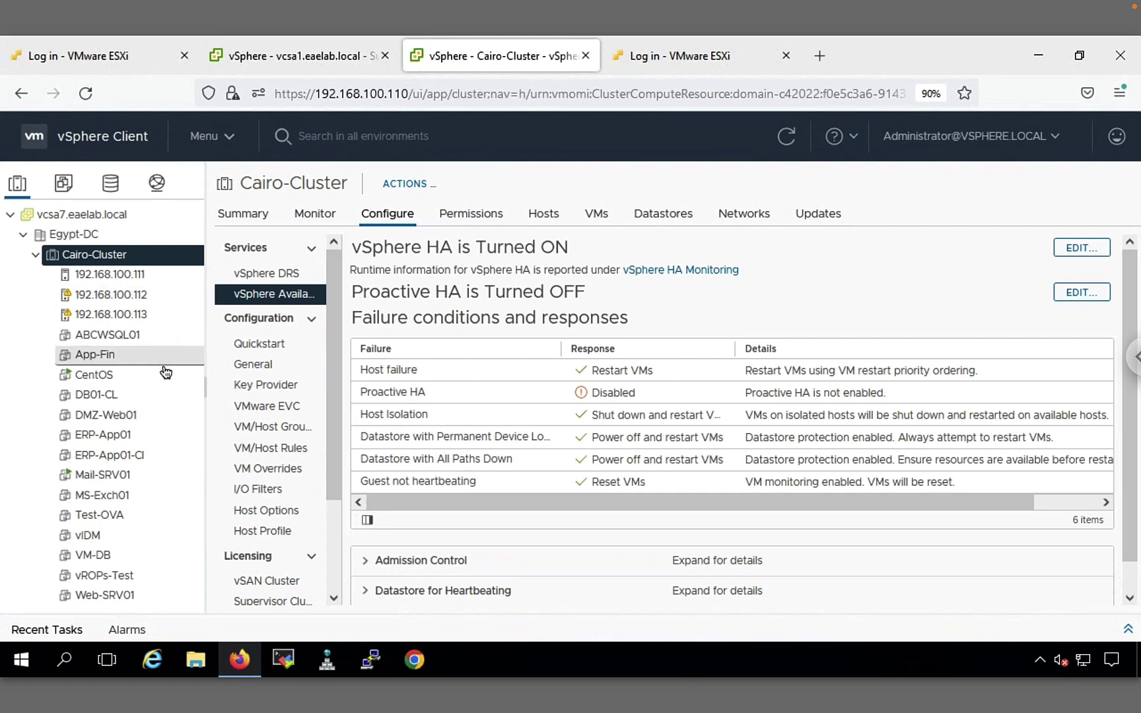
left_click(64, 183)
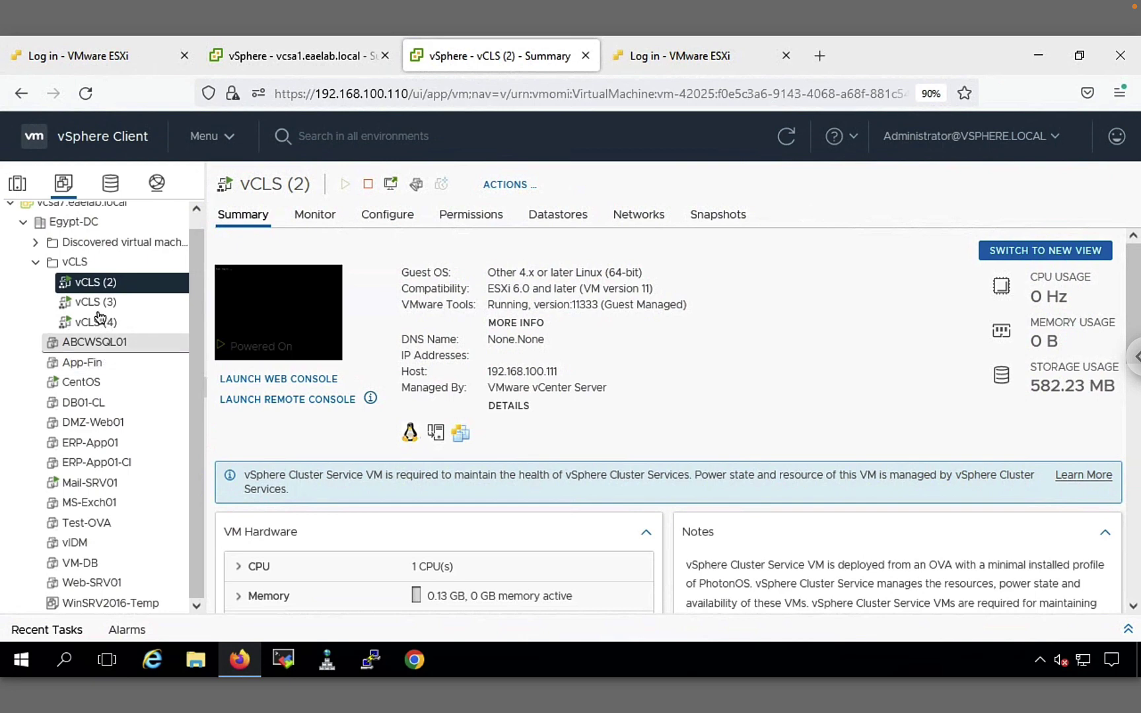
right_click(97, 285)
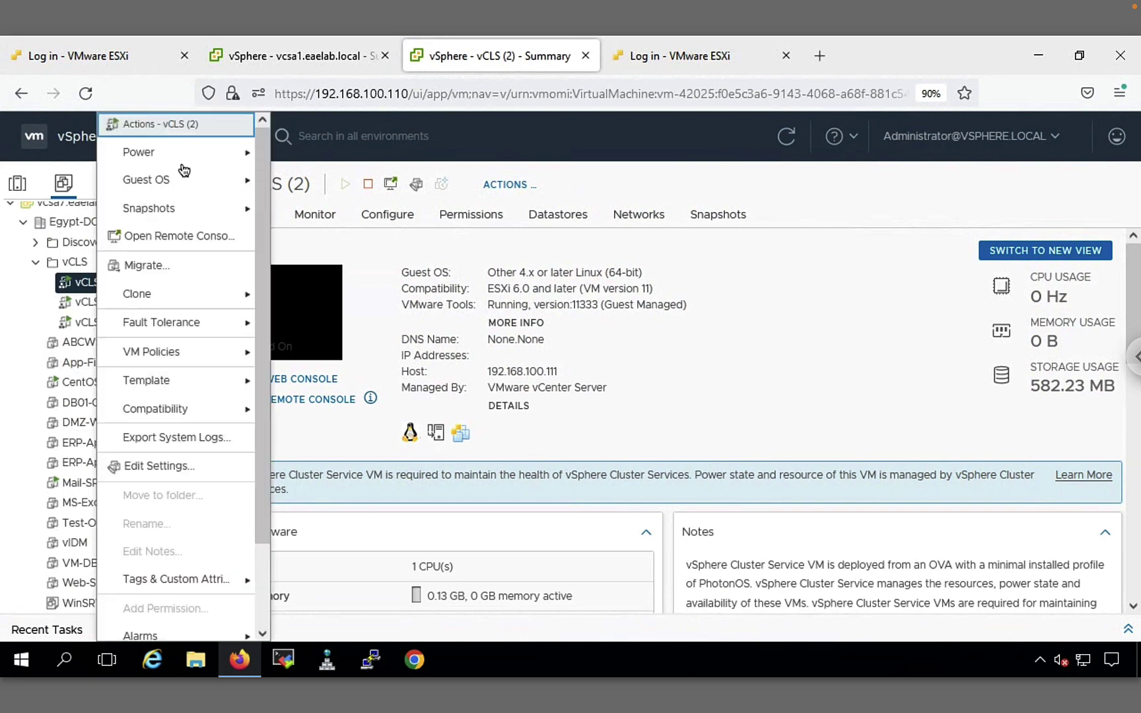
mouse_move(179, 153)
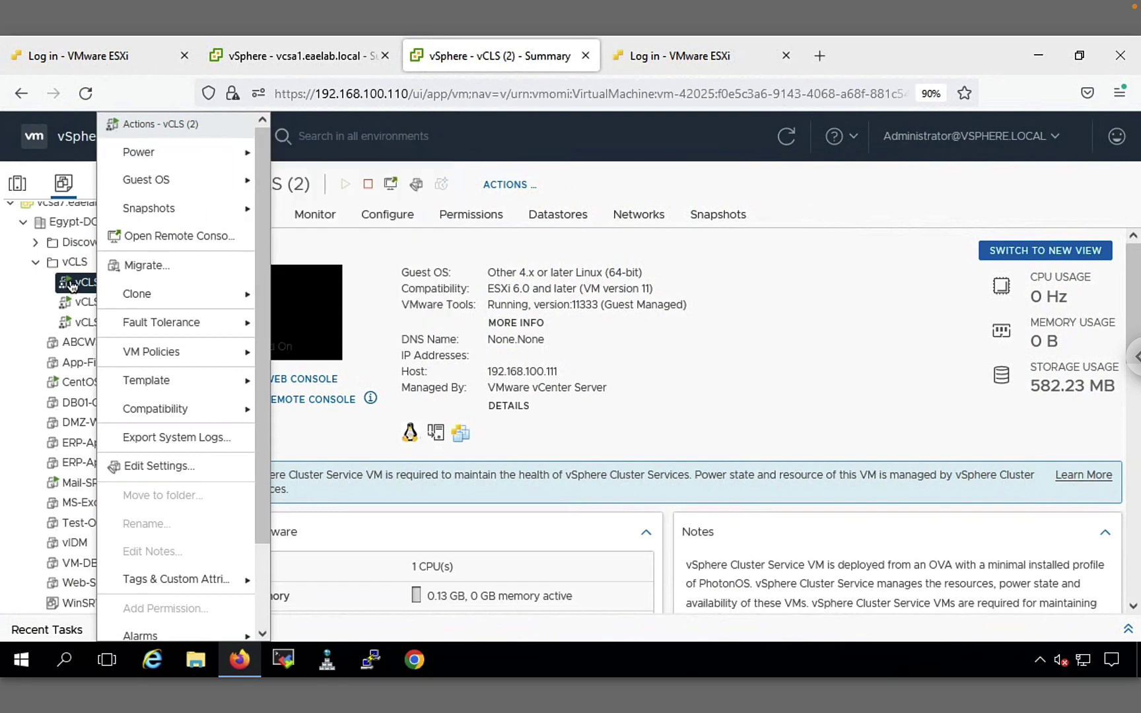
left_click(528, 309)
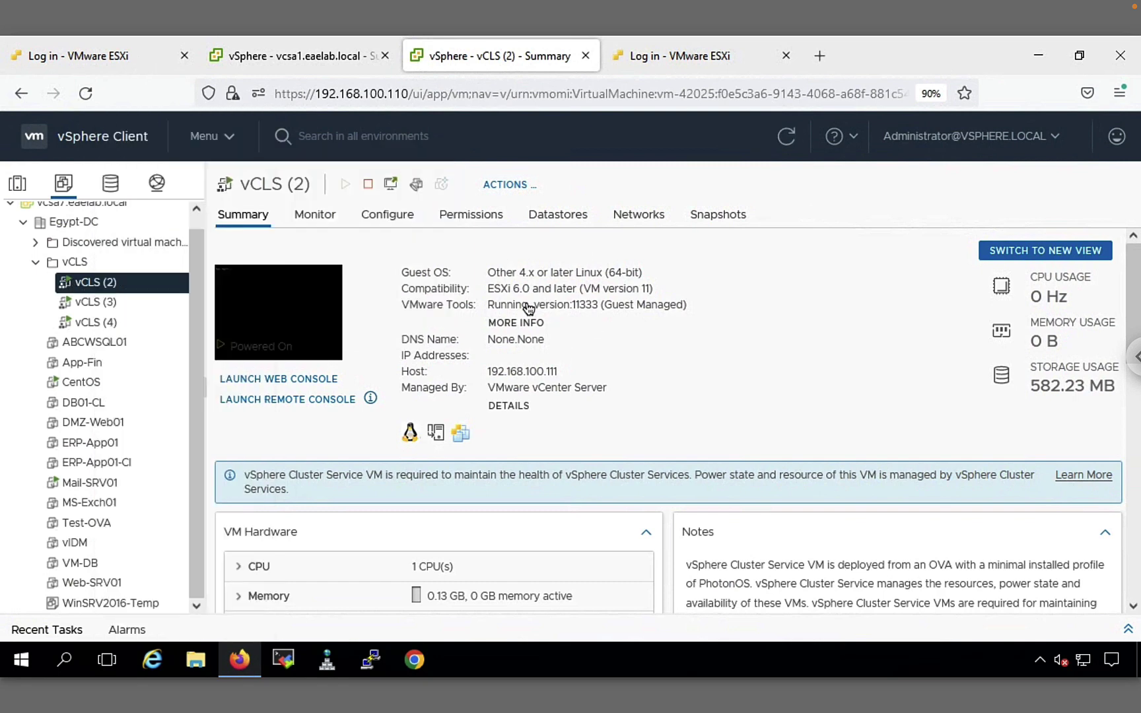